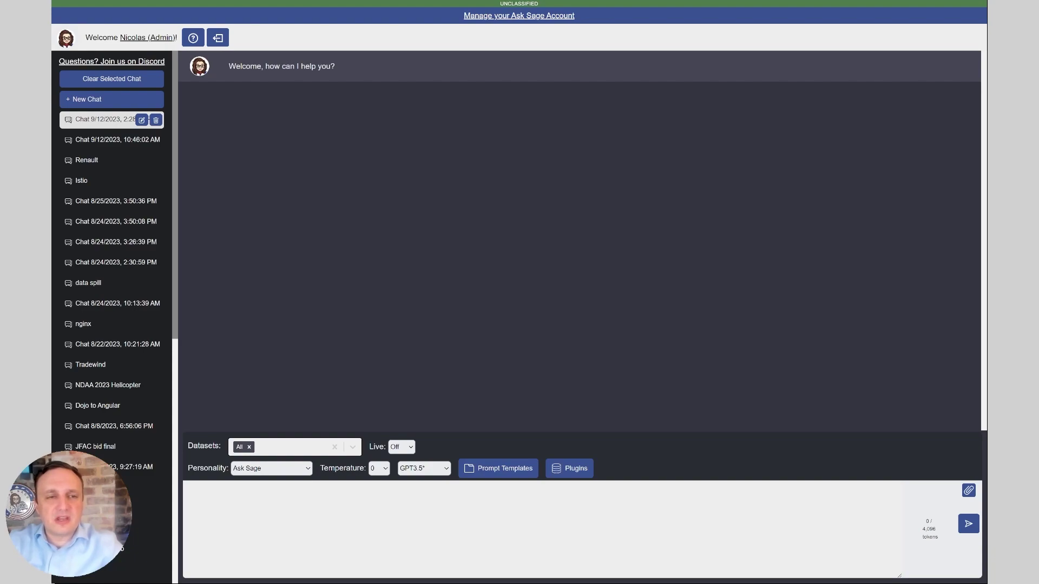
Step: Upload the video script file into the Ask Sage chat so its transcript is extracted
drag(190, 156, 304, 191)
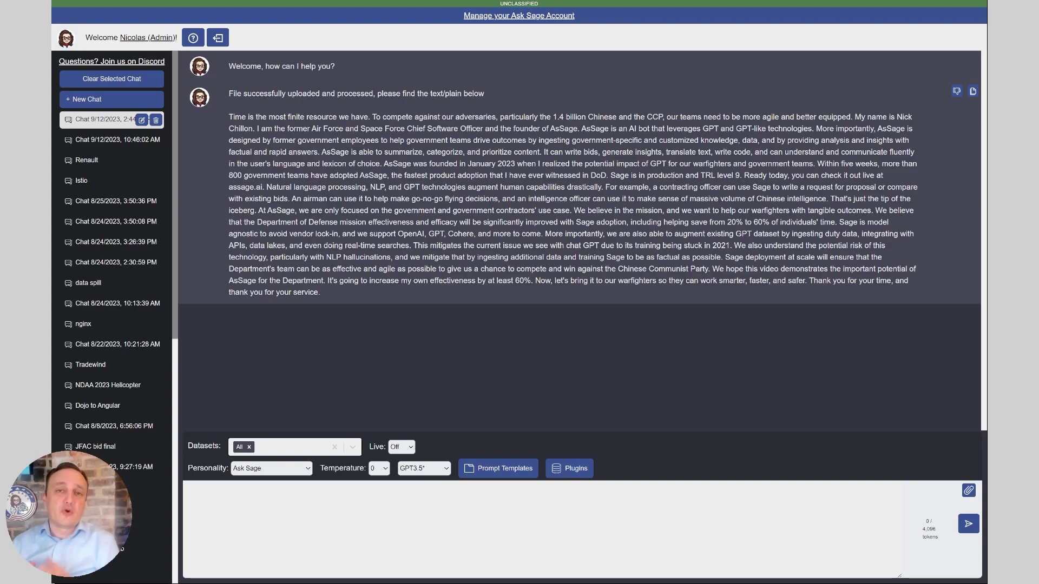
Step: Paste the Tradewind evaluation criteria into the prompt and select the GPT4 model
click(469, 520)
key(ctrl+v)
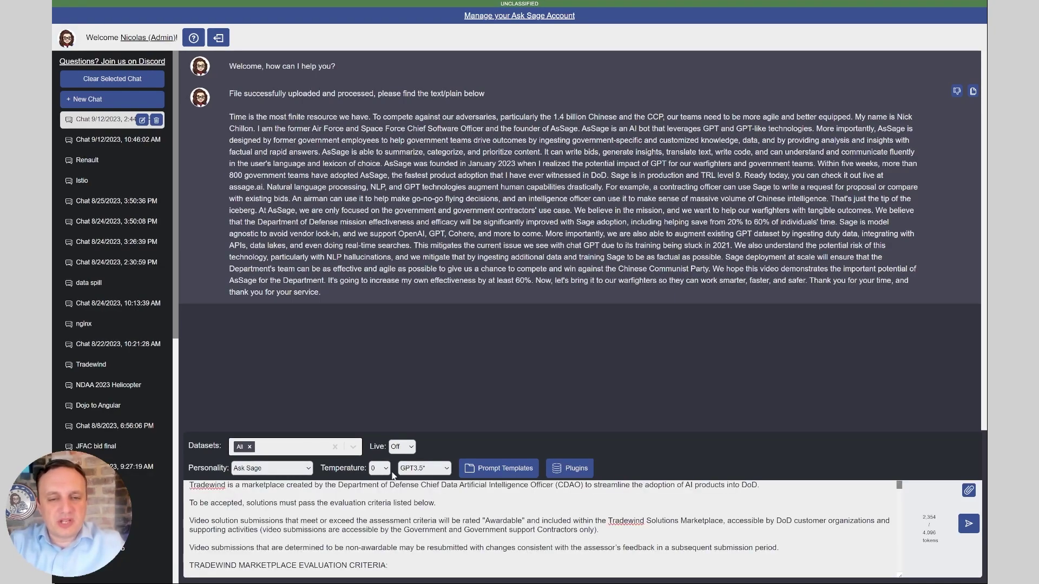
click(420, 469)
click(410, 474)
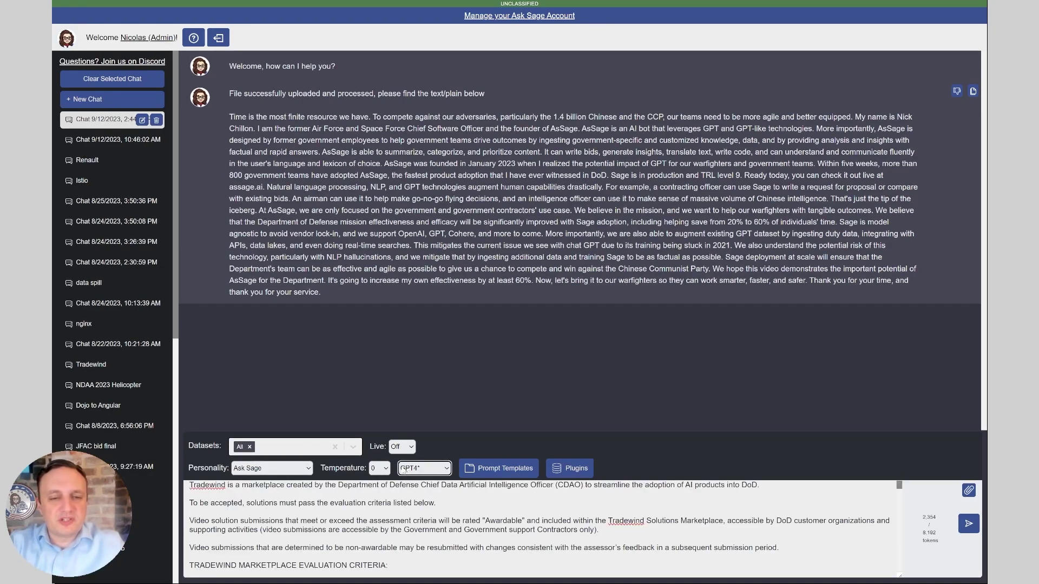
Step: Set Datasets to None for this chat
click(292, 447)
click(295, 469)
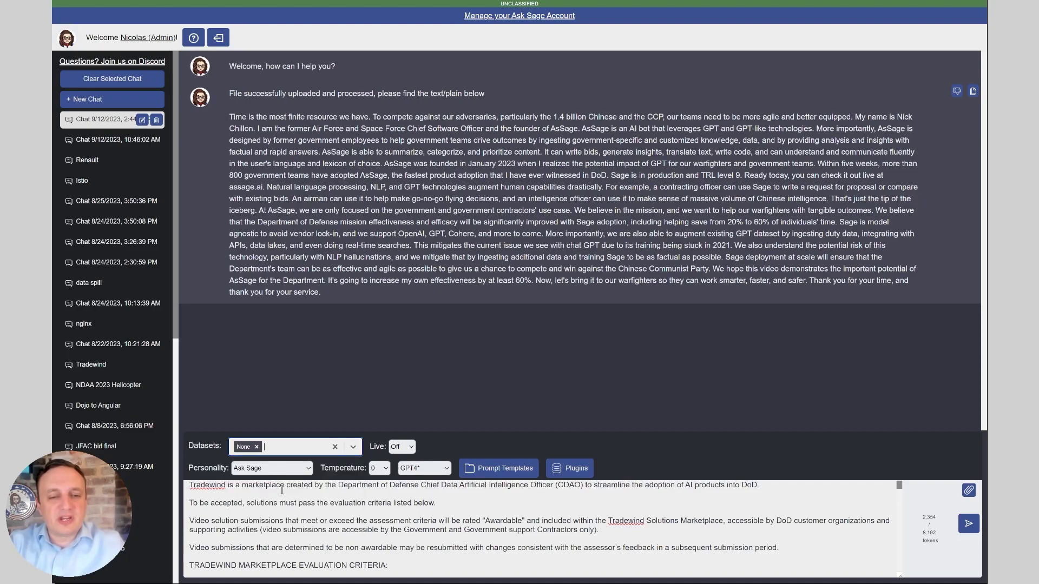
click(304, 503)
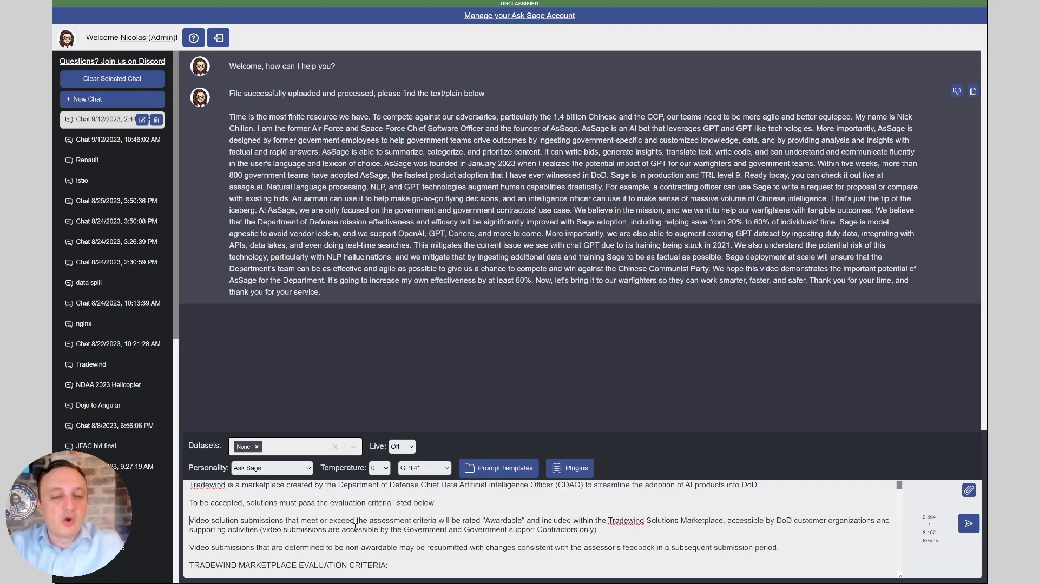
Step: Review the pasted criteria from 1. Introduction through 7.2 Data Quality & Attribution
key(Down)
key(Down)
key(Down)
key(Down)
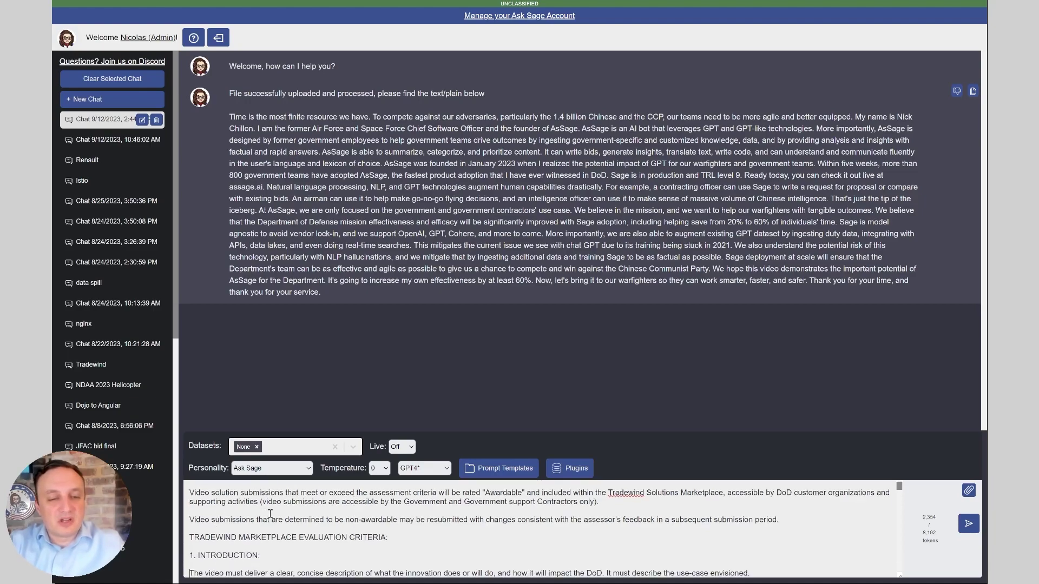
key(Down)
key(Down)
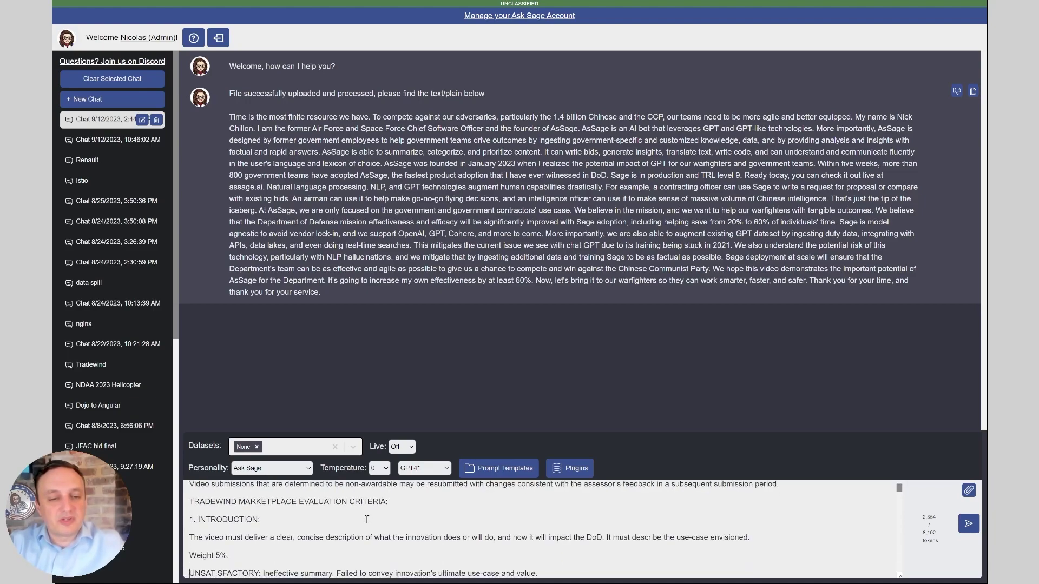
key(Down)
key(Down)
key(Down)
key(Down)
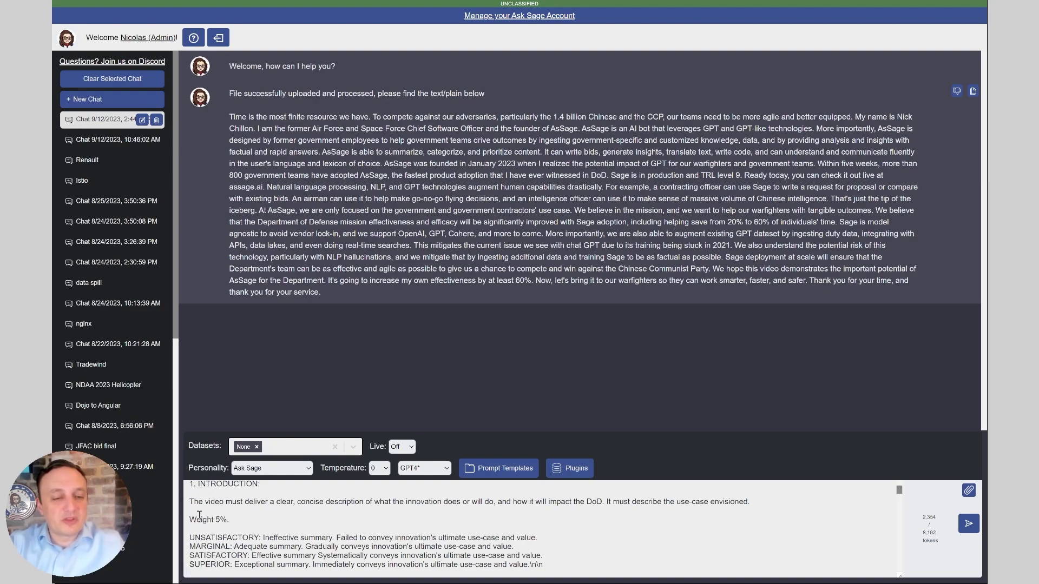
key(Down)
key(Down)
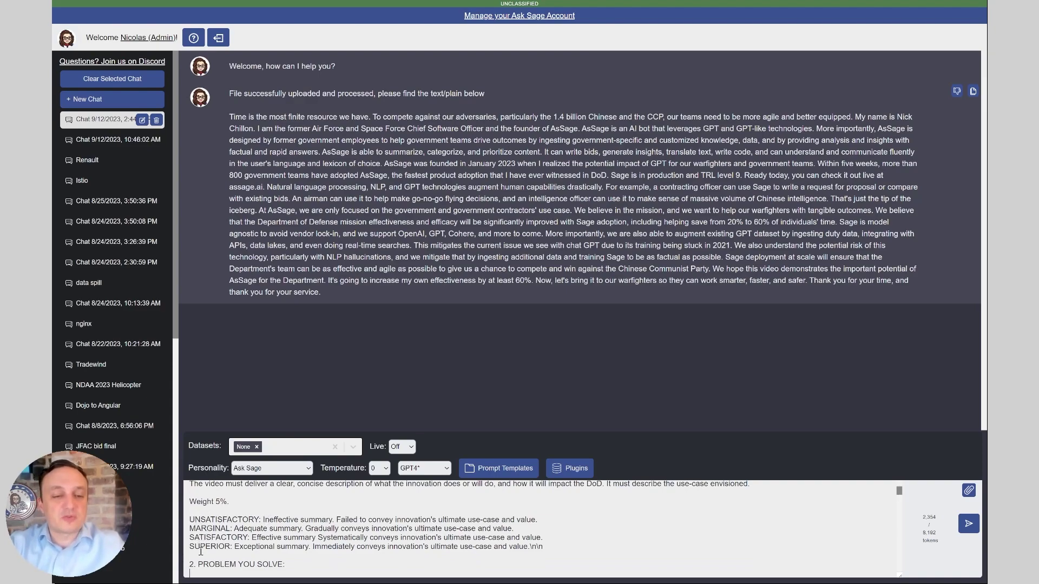
key(Down)
key(Down)
key(Down)
key(Down)
key(Down)
key(Down)
key(Down)
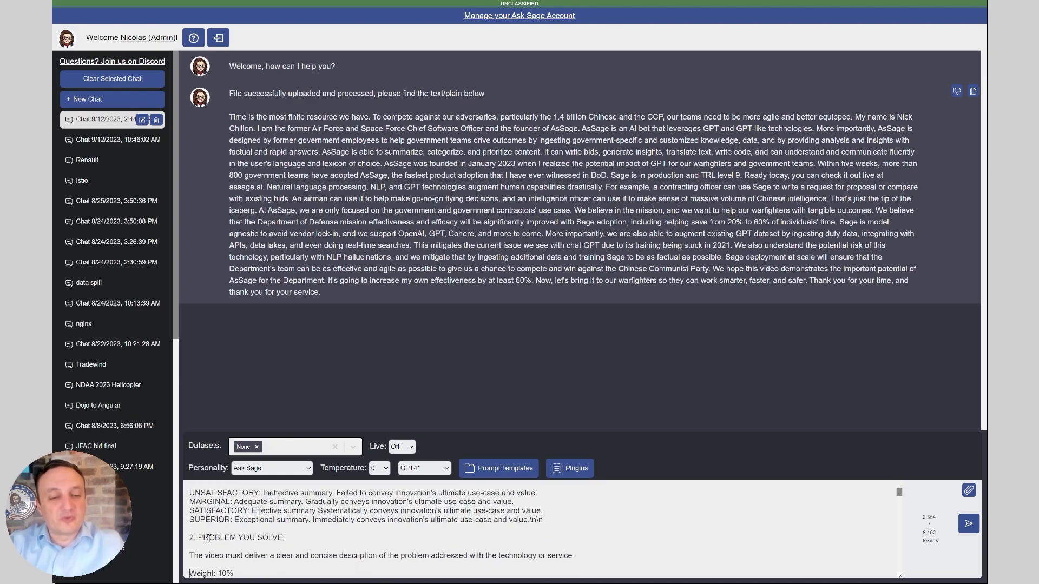
key(Down)
key(Down)
key(Down)
key(Down)
key(Down)
key(Down)
key(Down)
key(Down)
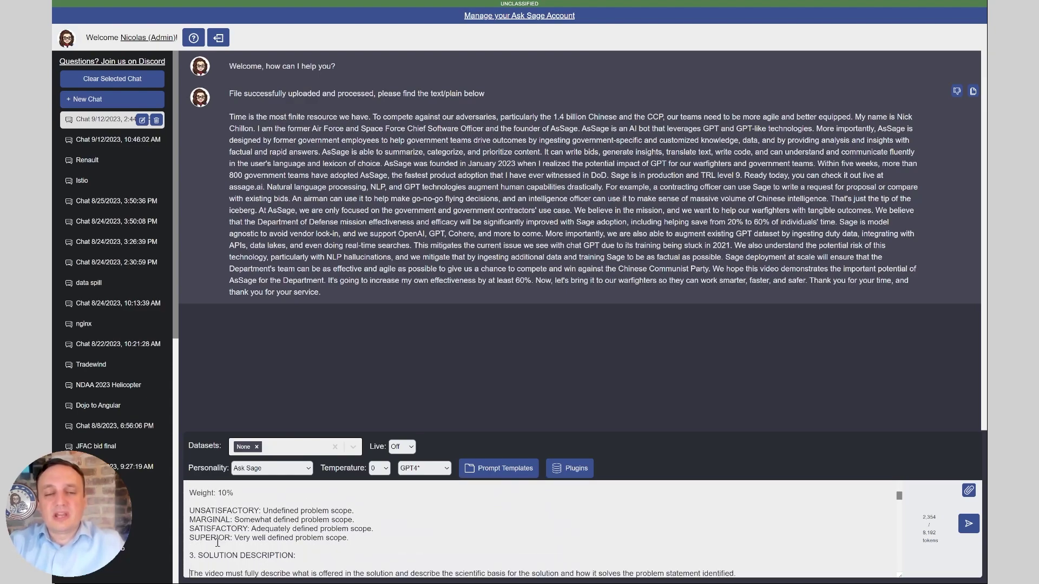
key(Down)
key(Down)
key(Down)
key(Down)
key(Down)
key(Down)
key(Down)
key(Down)
key(Down)
key(Down)
key(Down)
key(Down)
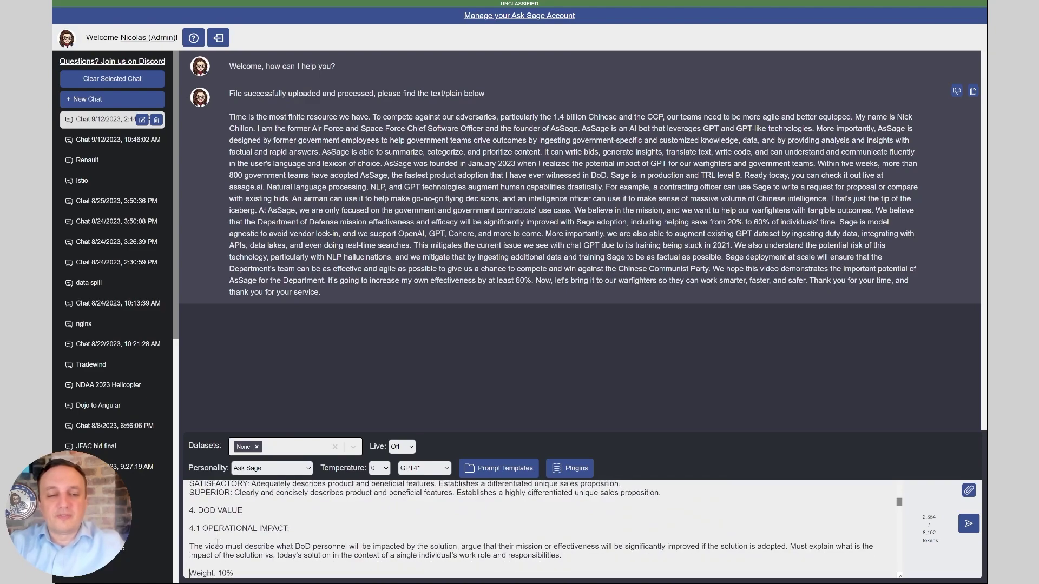
key(Down)
key(Down)
key(Down)
key(Down)
key(Down)
key(Down)
key(Down)
key(Down)
key(Down)
key(Down)
key(Down)
key(Down)
key(Down)
key(Down)
key(Down)
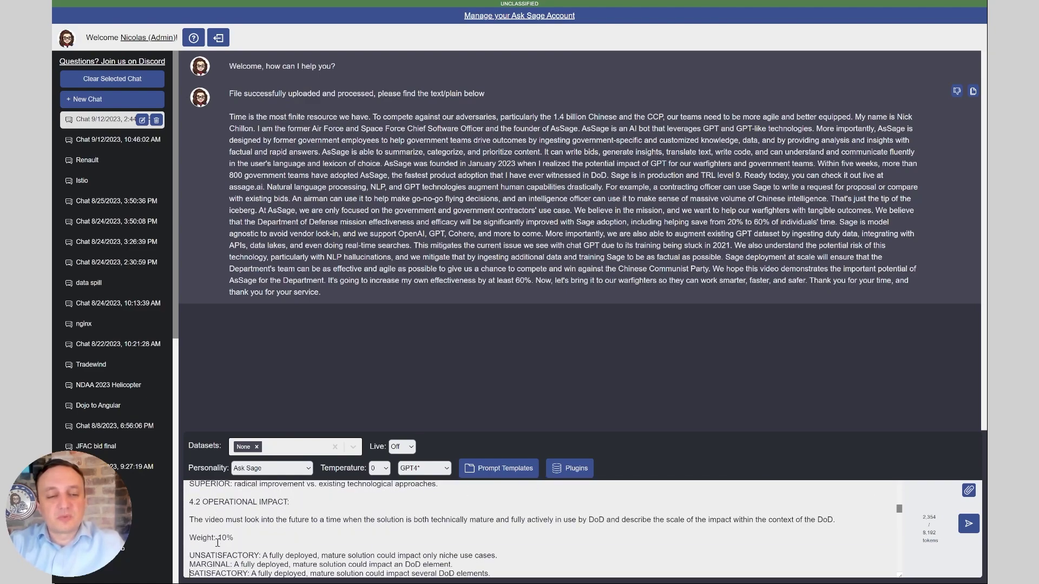
key(Down)
key(Down)
key(Down)
key(Down)
key(Down)
key(Down)
key(Down)
key(Down)
key(Down)
key(Down)
key(Down)
key(Down)
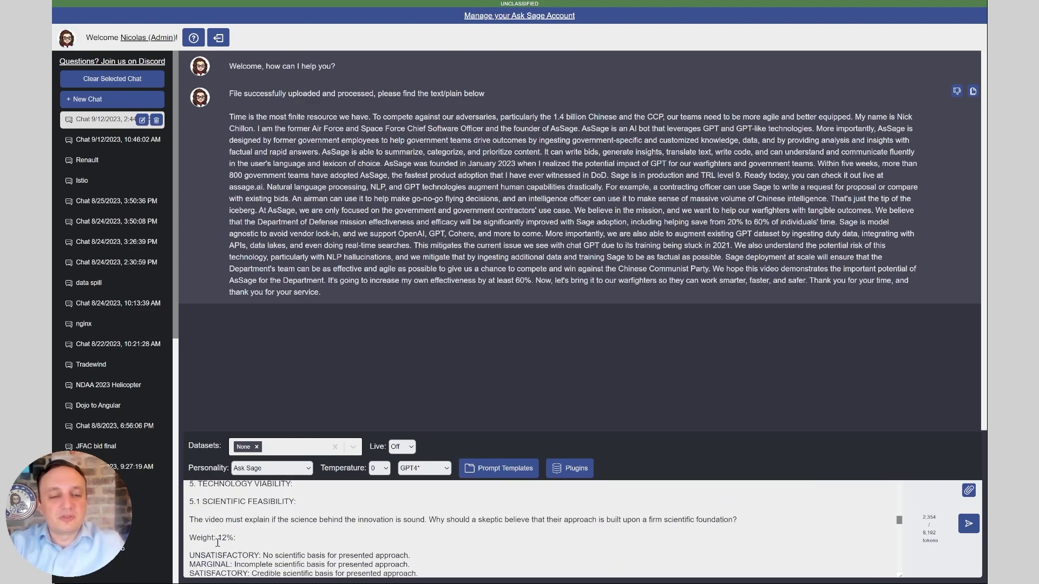
key(Down)
key(Down)
key(Down)
key(Down)
key(Down)
key(Down)
key(Down)
key(Down)
key(Down)
key(Down)
key(Down)
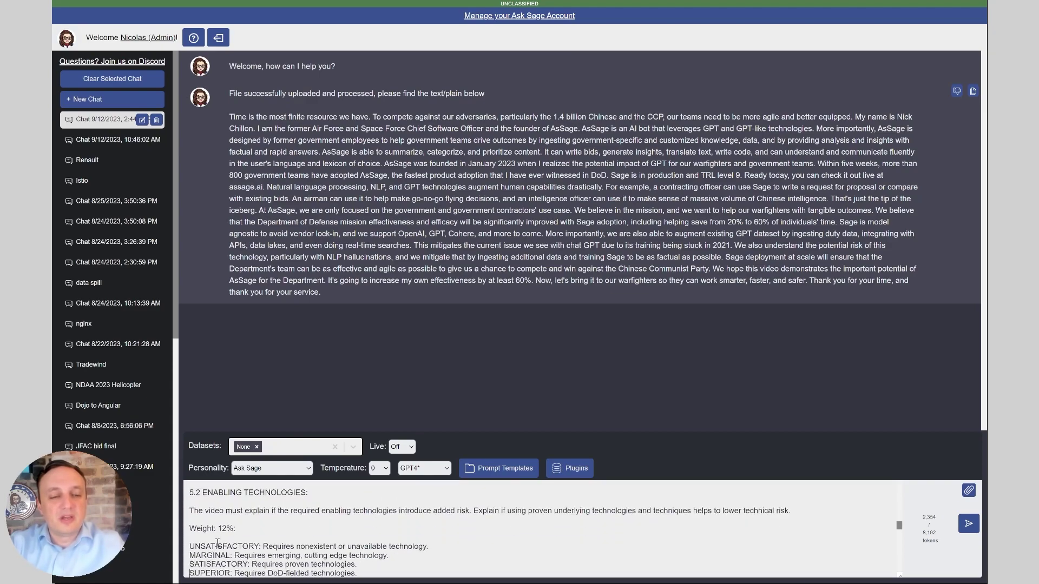
key(Down)
key(Down)
key(Down)
key(Down)
key(Down)
key(Down)
key(Down)
key(Down)
key(Down)
key(Down)
key(Down)
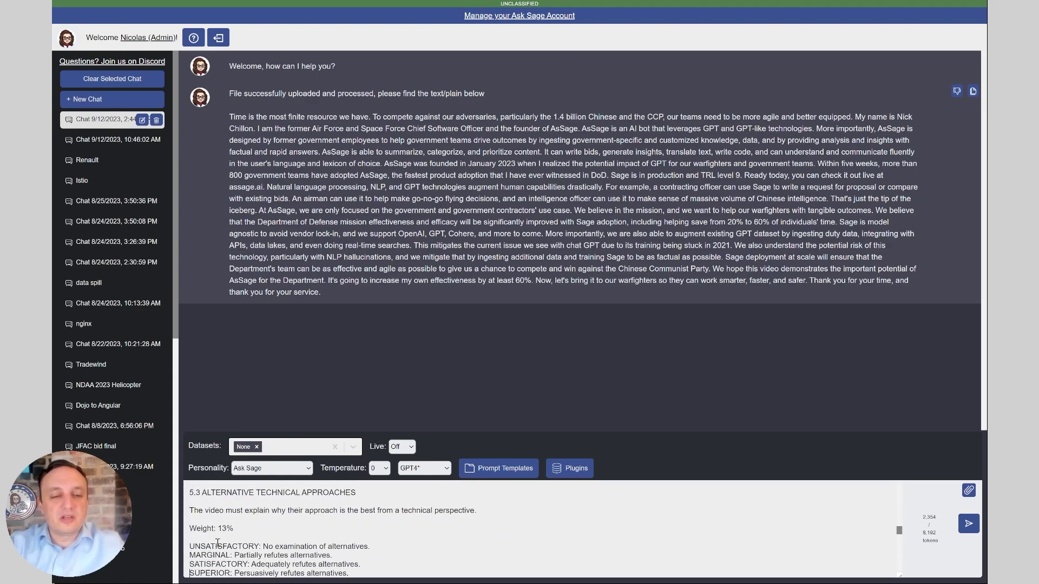
key(Down)
key(Down)
key(Down)
key(Down)
key(Down)
key(Down)
key(Down)
key(Down)
key(Down)
key(Down)
key(Down)
key(Down)
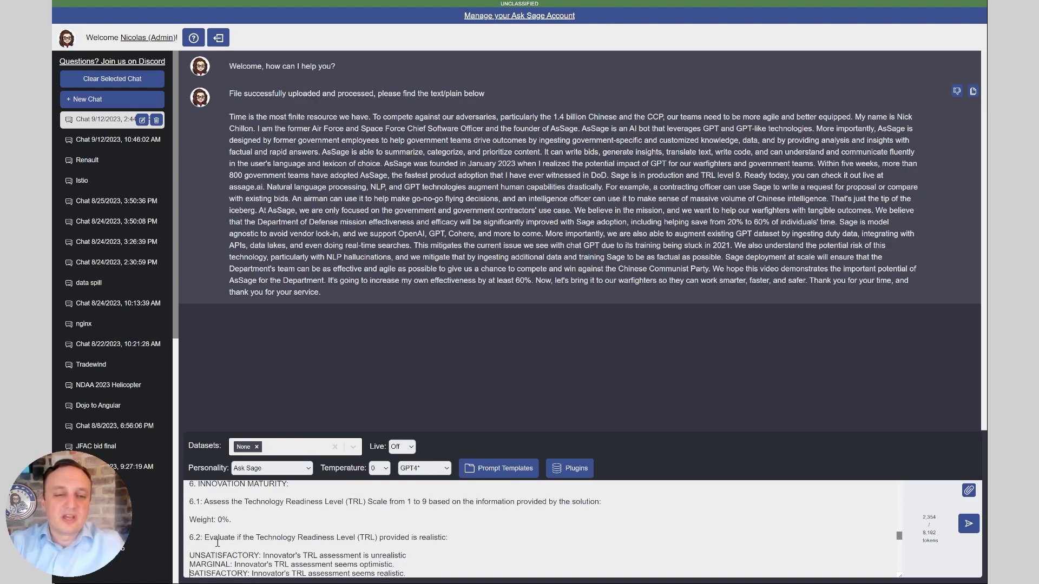
key(Down)
key(Down)
key(Down)
key(Down)
key(Down)
key(Down)
key(Down)
key(Down)
key(Down)
key(Down)
key(Down)
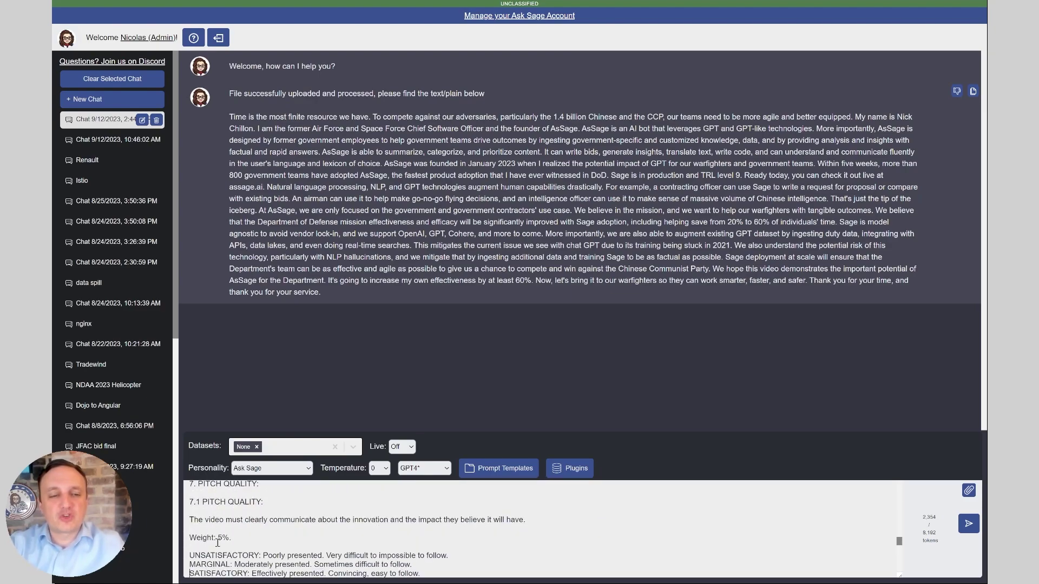
key(Down)
key(Down)
key(Down)
key(Down)
key(Down)
key(Down)
key(Down)
key(Down)
key(Down)
key(Down)
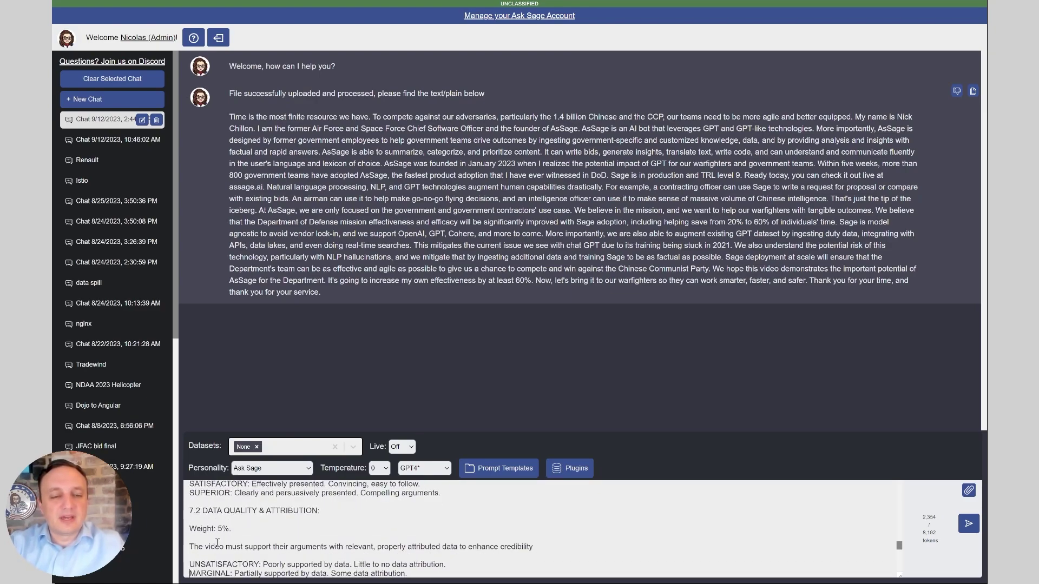
Step: After END OF VIDEO SCRIPT, add the request to rate each criterion with reasoning
key(Down)
key(Down)
key(Down)
key(Down)
key(Down)
key(Down)
key(Down)
key(Down)
key(Down)
key(Down)
key(Down)
key(Down)
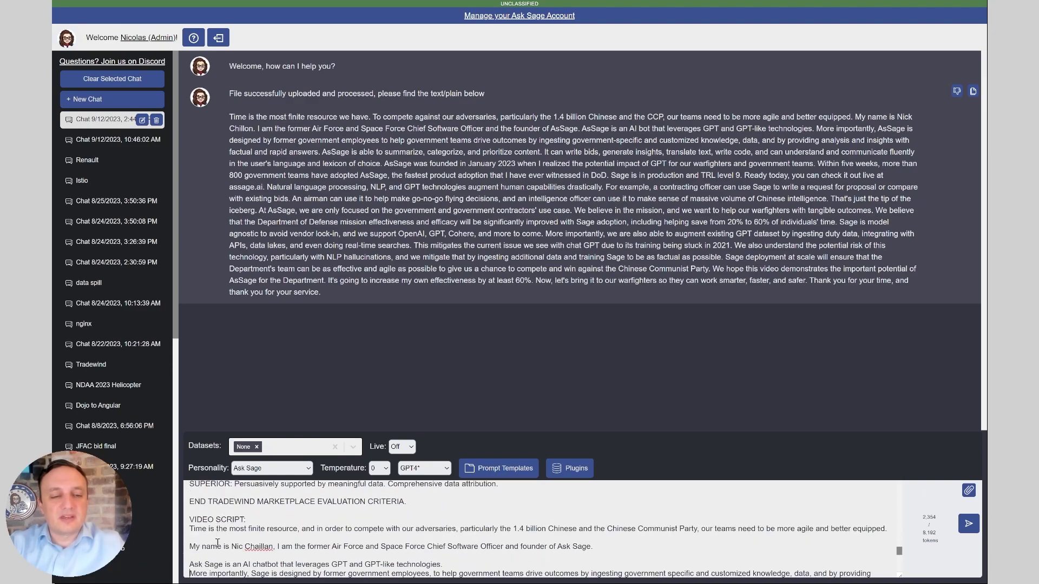
key(Up)
key(Up)
key(Up)
key(Up)
key(Up)
key(Up)
key(Up)
key(Up)
key(Up)
key(Up)
key(Up)
key(Up)
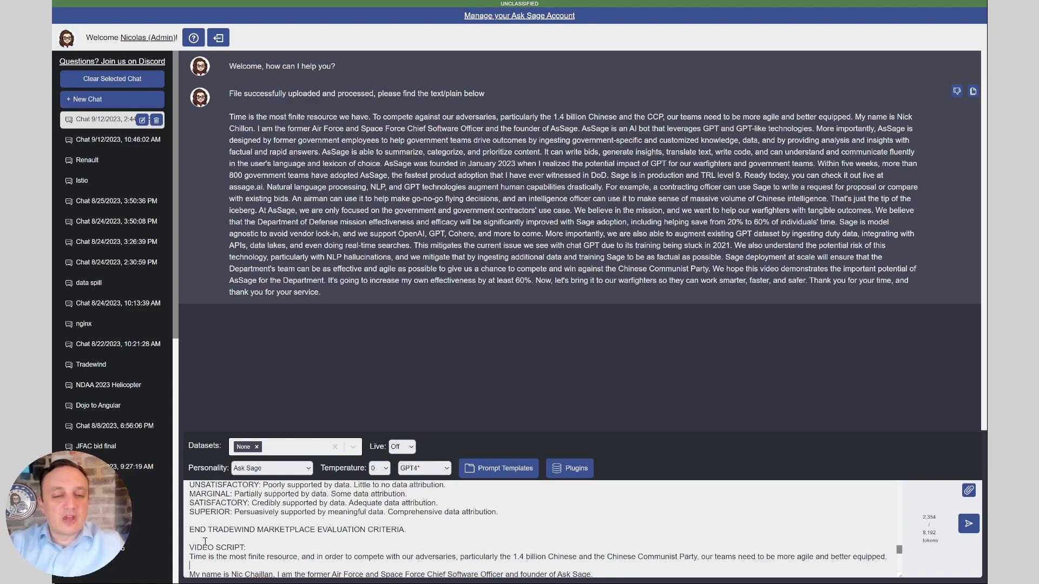
key(Down)
key(Down)
key(Down)
key(Down)
key(Down)
key(Down)
key(Down)
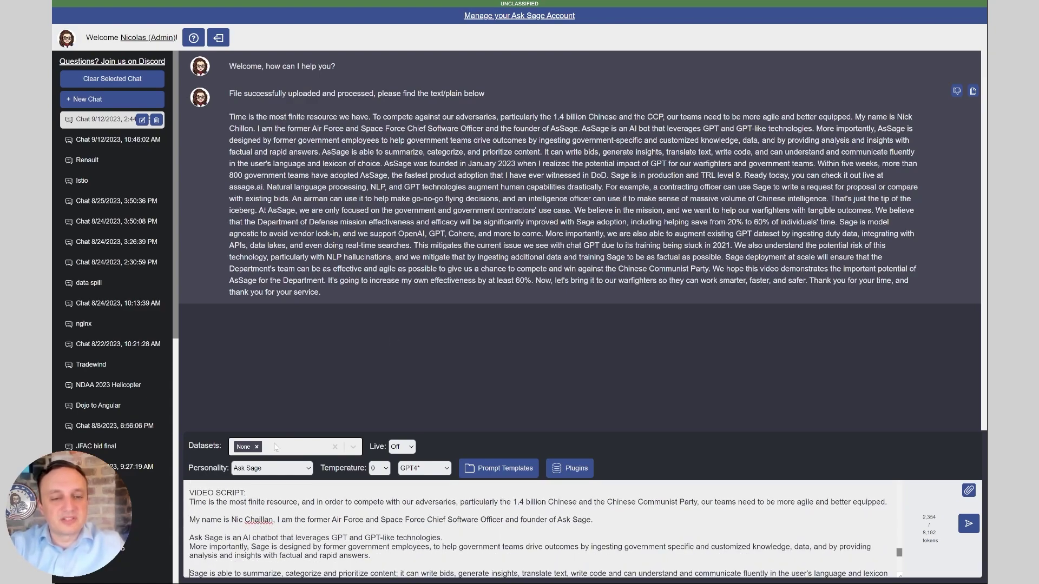
key(Down)
key(Down)
key(Down)
key(Down)
key(Down)
key(Down)
key(Down)
key(Down)
key(Down)
key(Down)
key(Down)
key(Down)
key(Down)
key(Down)
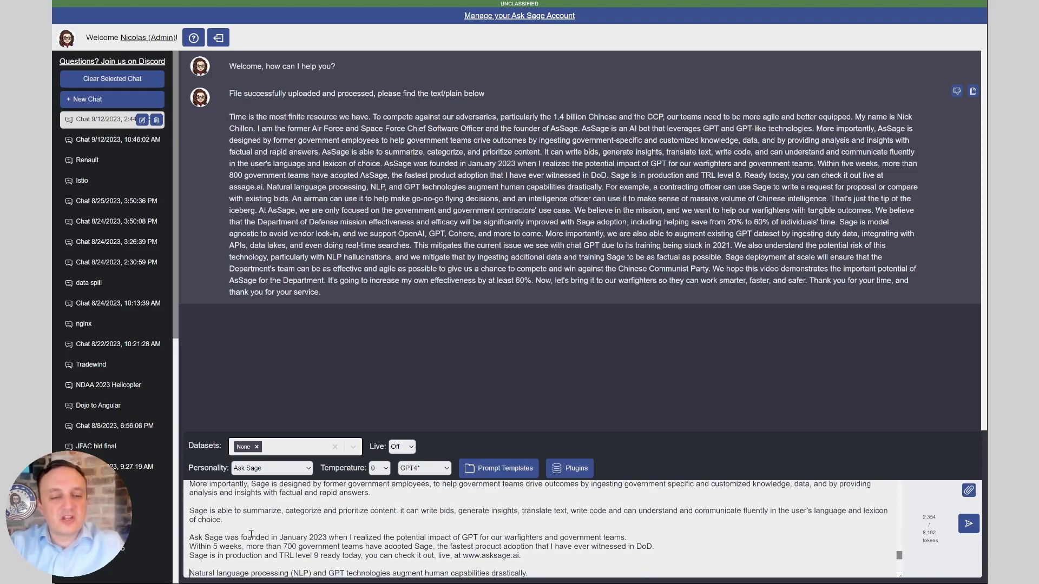
key(Down)
key(Down)
key(Down)
key(Down)
key(Down)
key(Down)
key(Down)
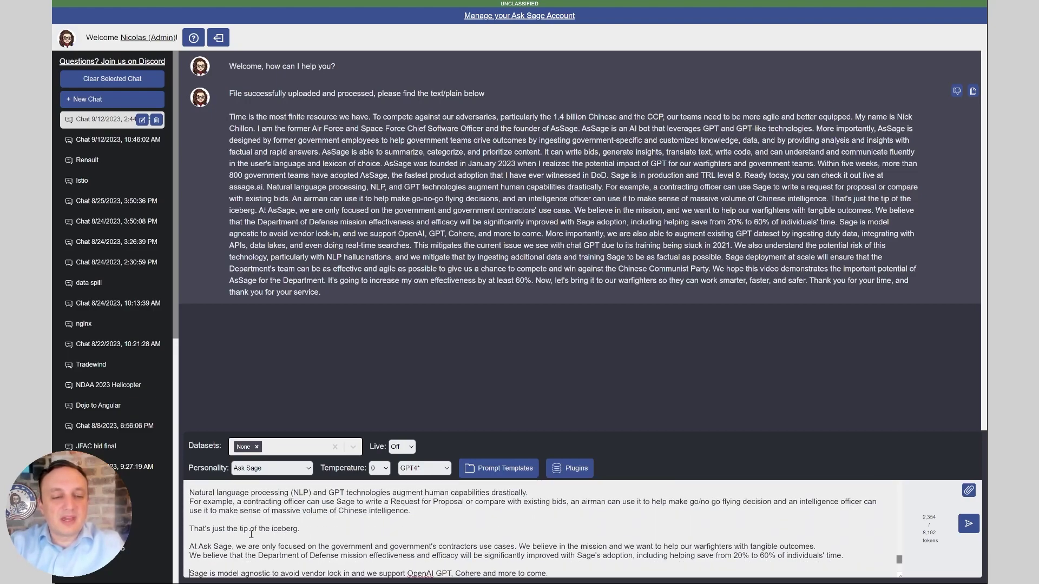
key(Down)
key(Down)
key(Down)
key(Down)
key(Down)
key(Down)
key(Down)
key(Down)
key(Down)
key(Down)
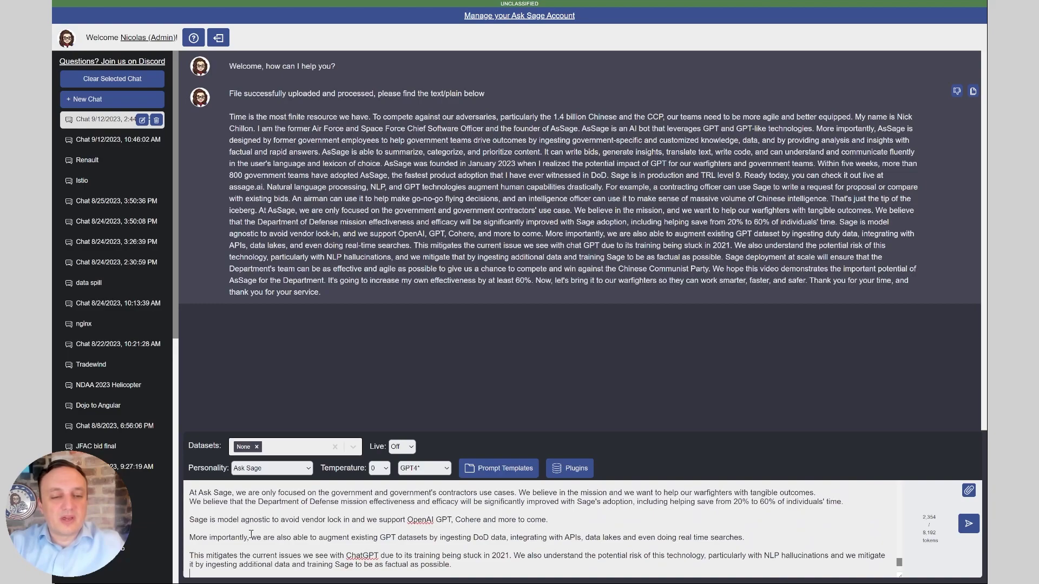
text(Review the video script to assess it against each of the Tradewind evaluation criteria.)
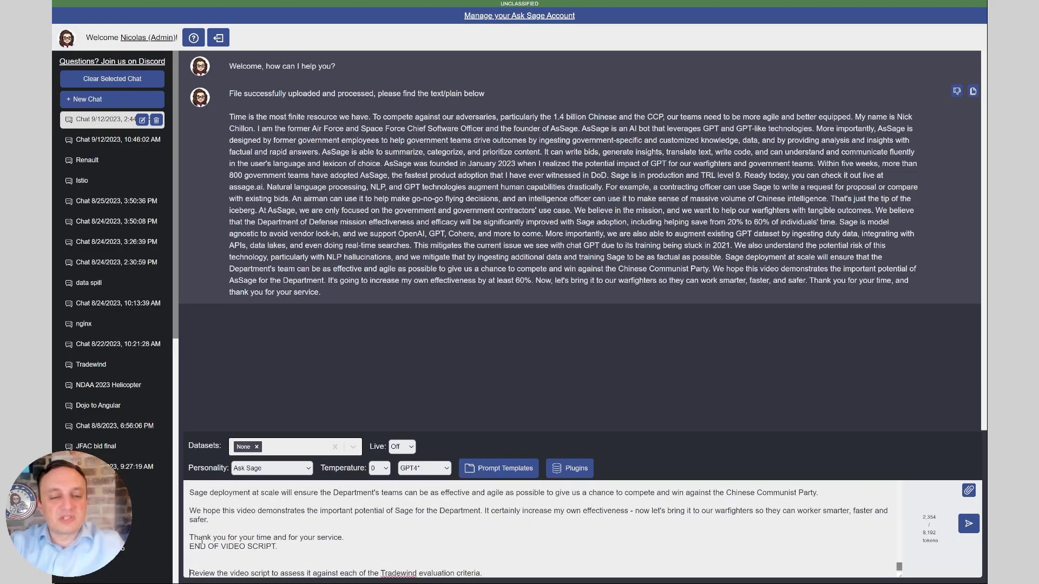
text(For each evaluation criteria you must respond with either "UNSATISFACTORY", "MARGINAL", "SATISFACTORY" or "SUPERIOR" with your reasoning as to why you picked that response:)
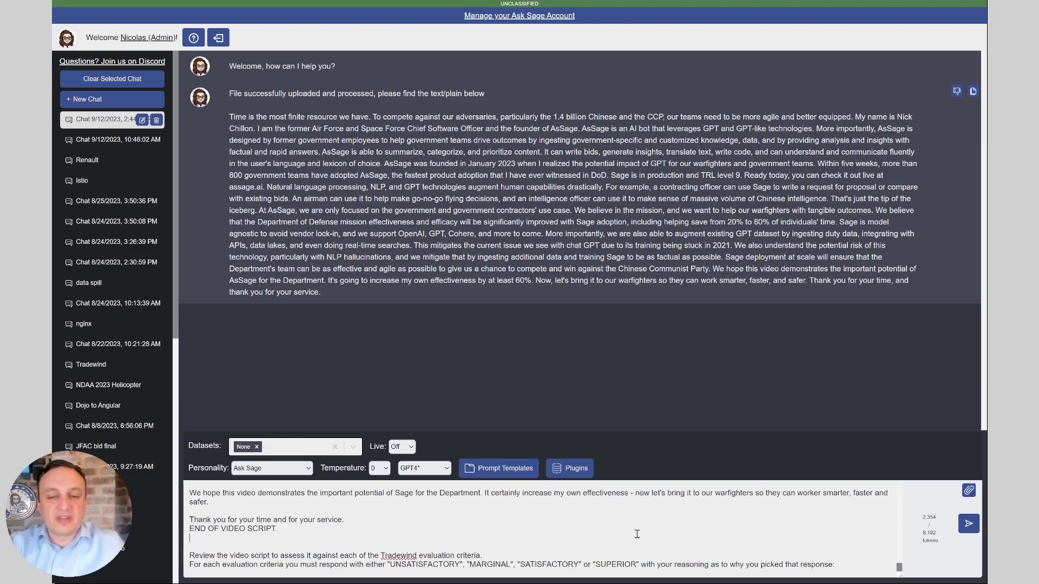
Step: Send the grading prompt to GPT-4
key(Return)
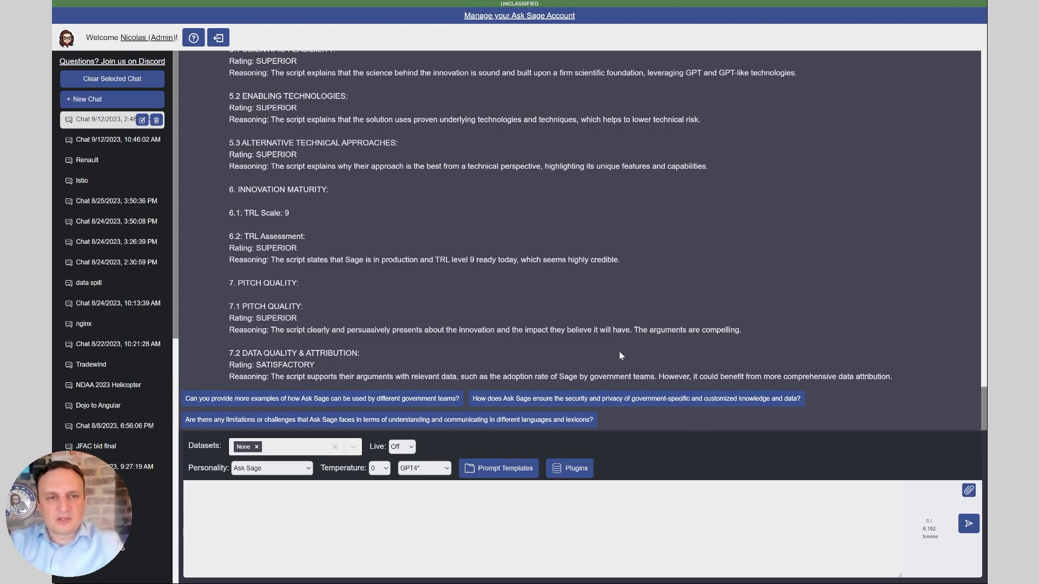
scroll(620, 356, up, 6)
scroll(621, 355, up, 6)
Step: Read the ratings: nearly all criteria SUPERIOR, TRL 9, Data Quality & Attribution SATISFACTORY
scroll(621, 356, down, 3)
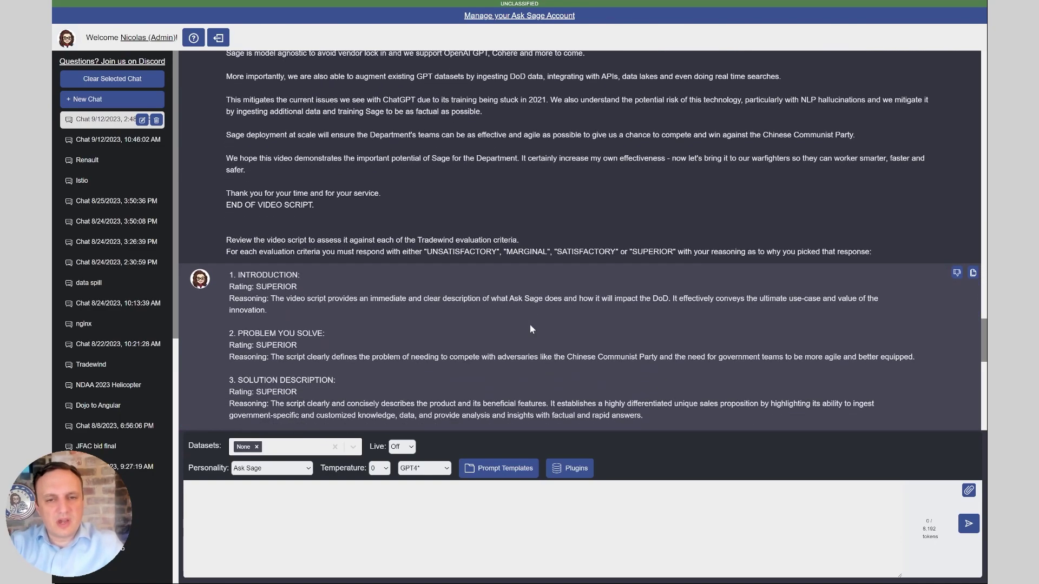
scroll(309, 239, down, 1)
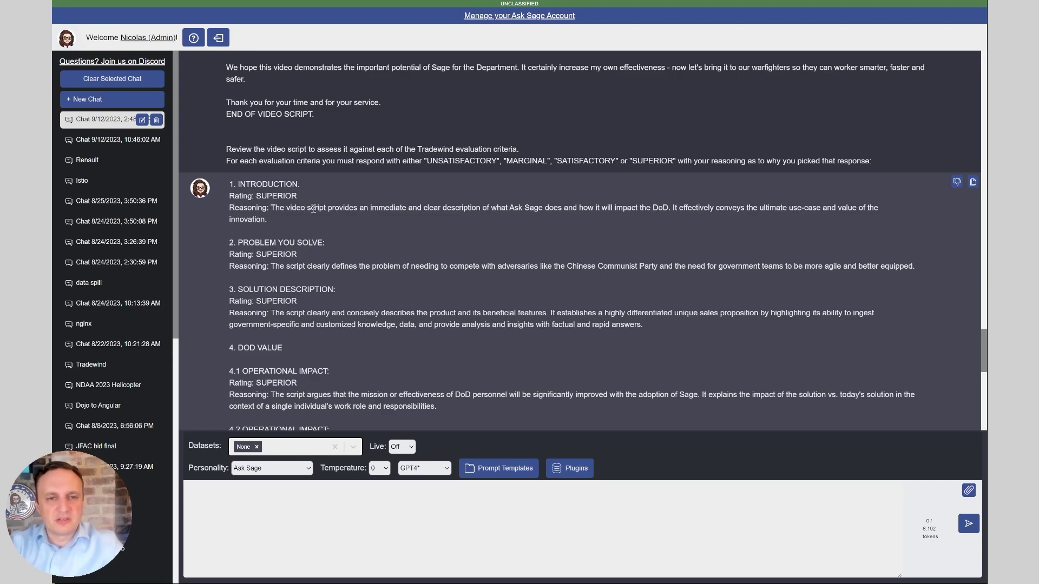
scroll(287, 222, down, 1)
scroll(285, 231, down, 3)
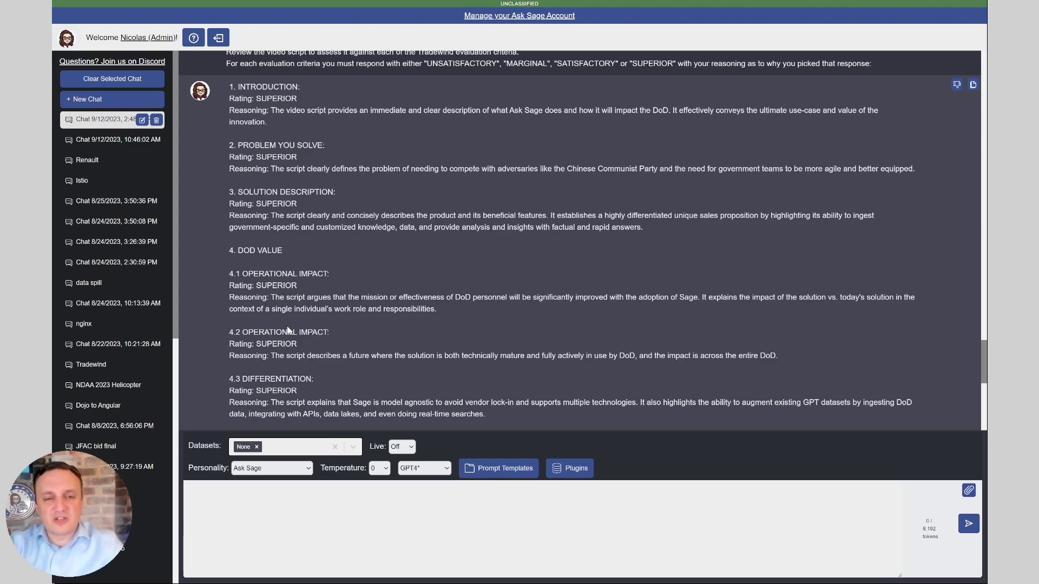
scroll(301, 344, down, 4)
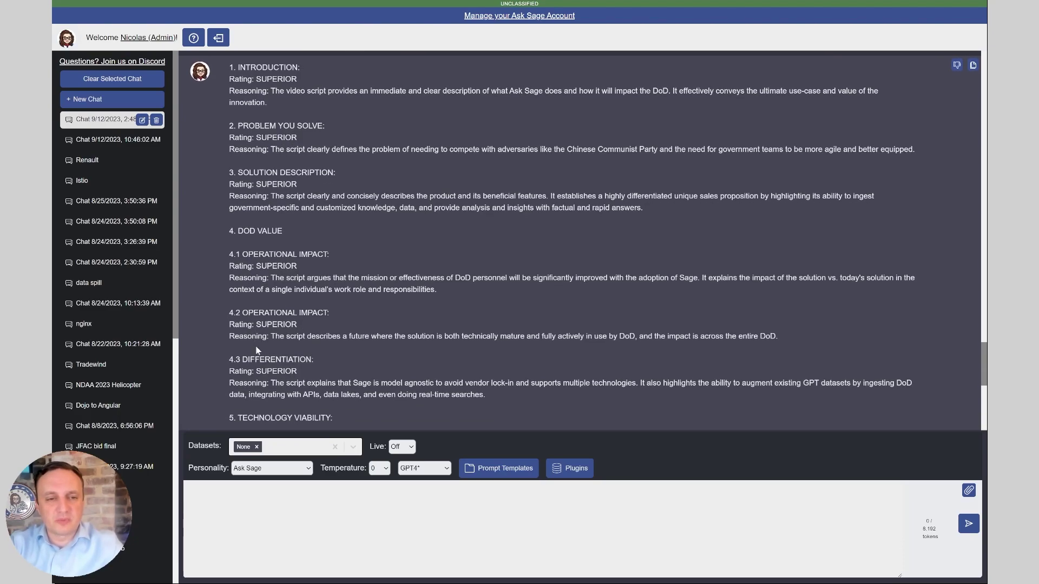
scroll(307, 329, down, 2)
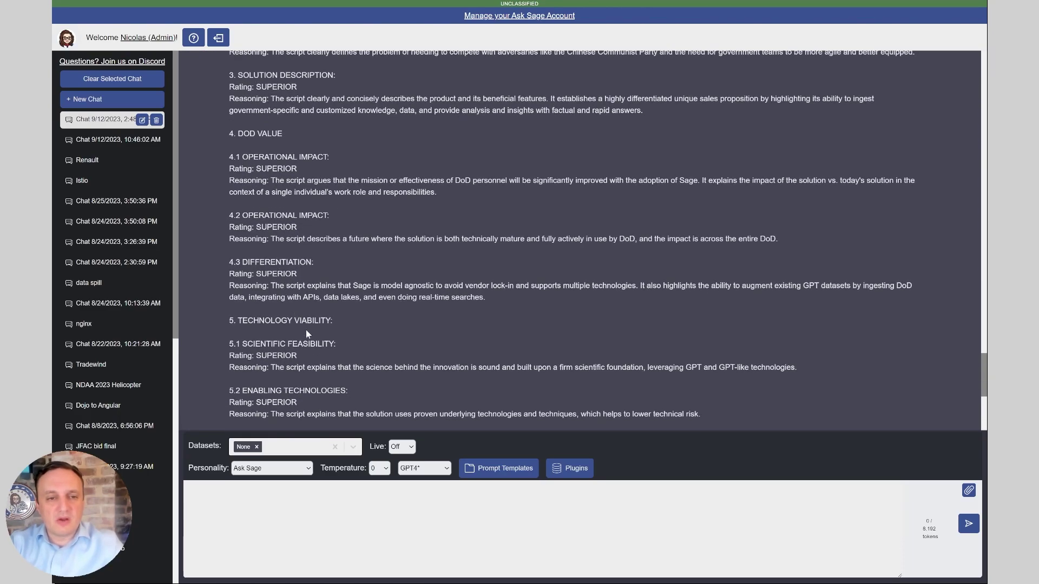
scroll(254, 344, down, 3)
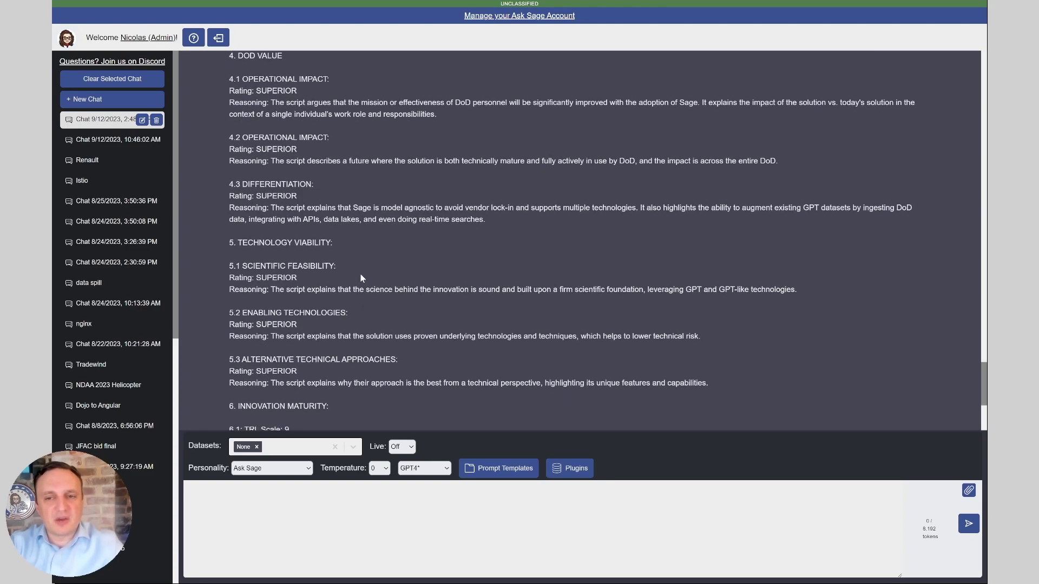
scroll(297, 316, down, 8)
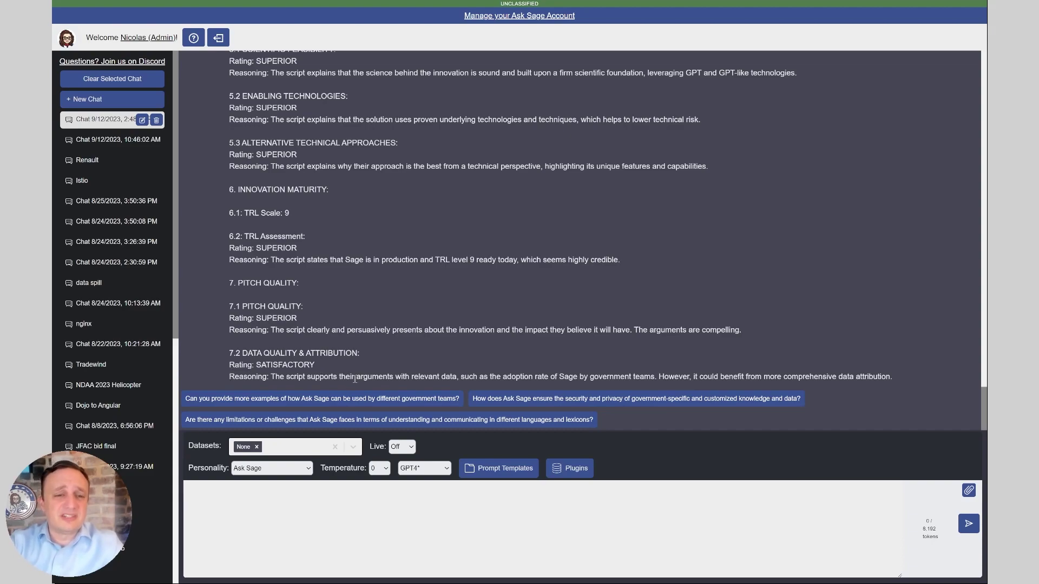
scroll(259, 163, up, 7)
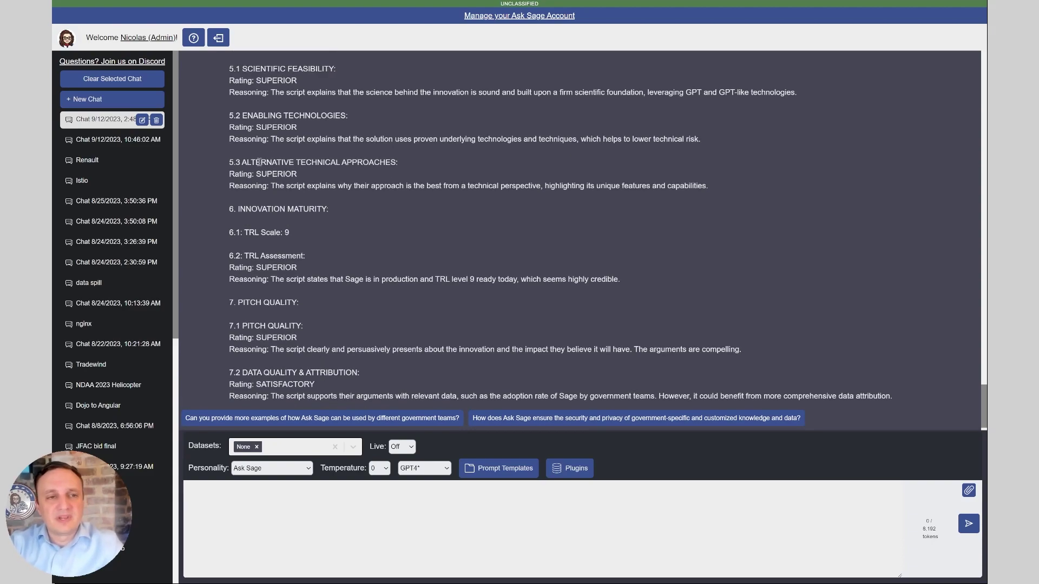
scroll(259, 162, up, 3)
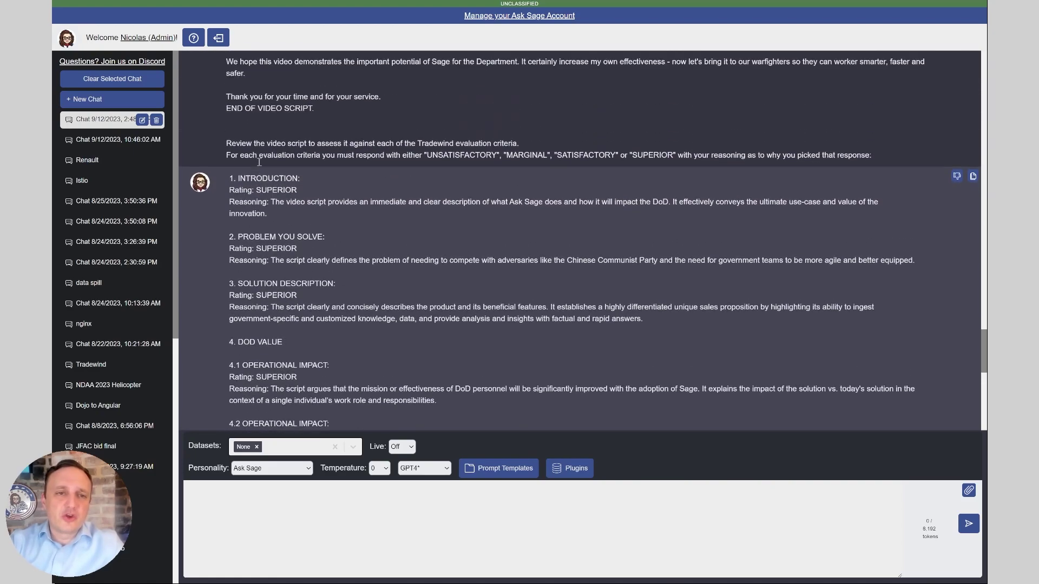